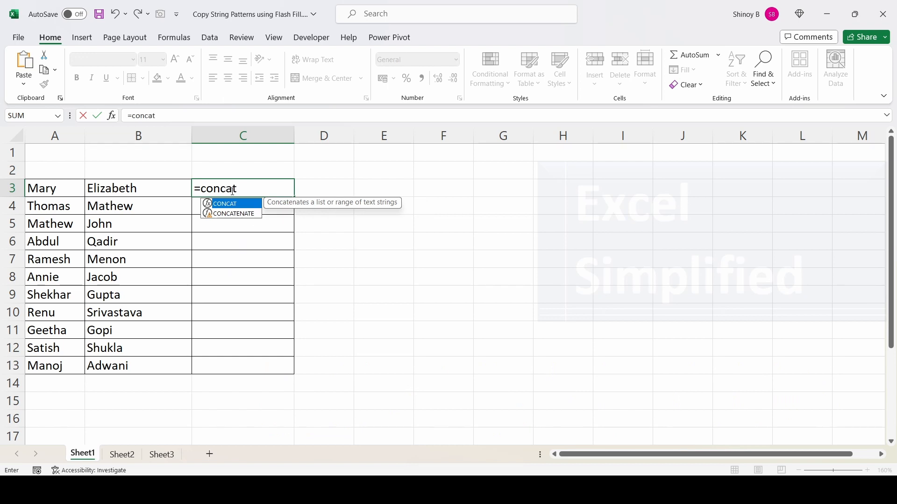
# Complete the formula in C3 as =CONCAT(A3," ",B3) to join the first and last names with a space.
pyautogui.write('(')
pyautogui.click(45, 189)
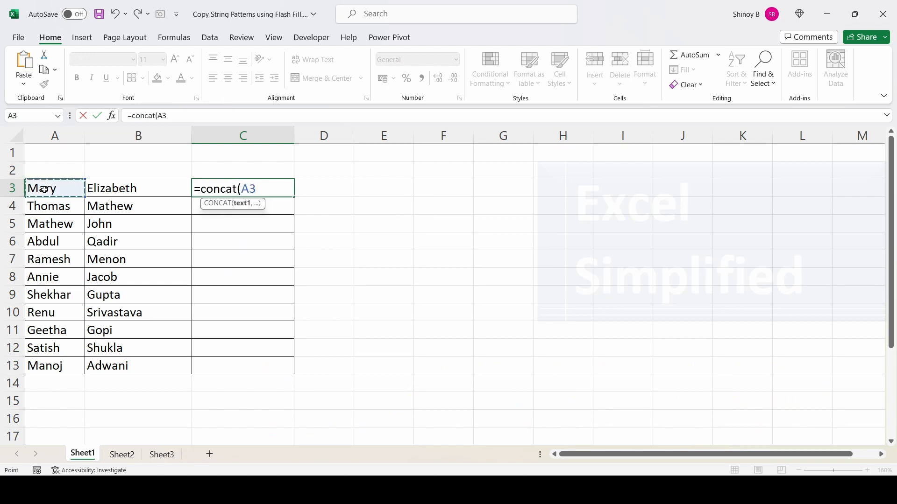
pyautogui.write(',')
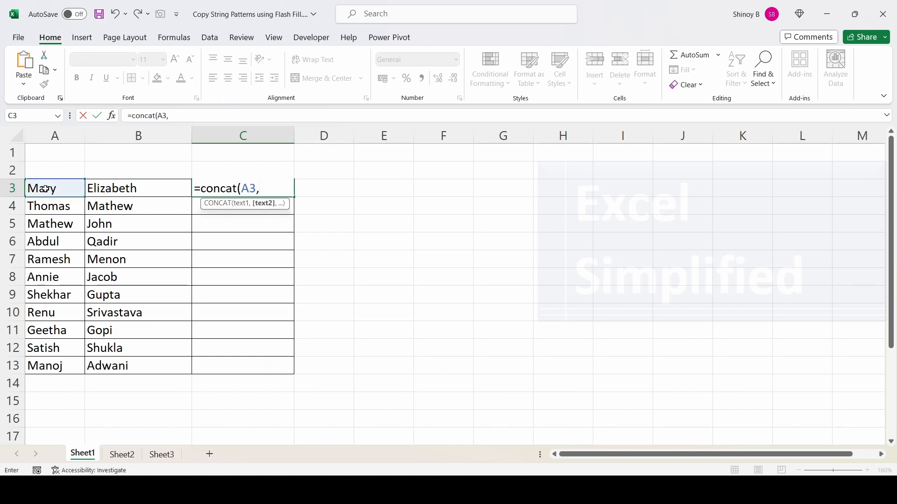
pyautogui.write('" ",')
pyautogui.click(122, 187)
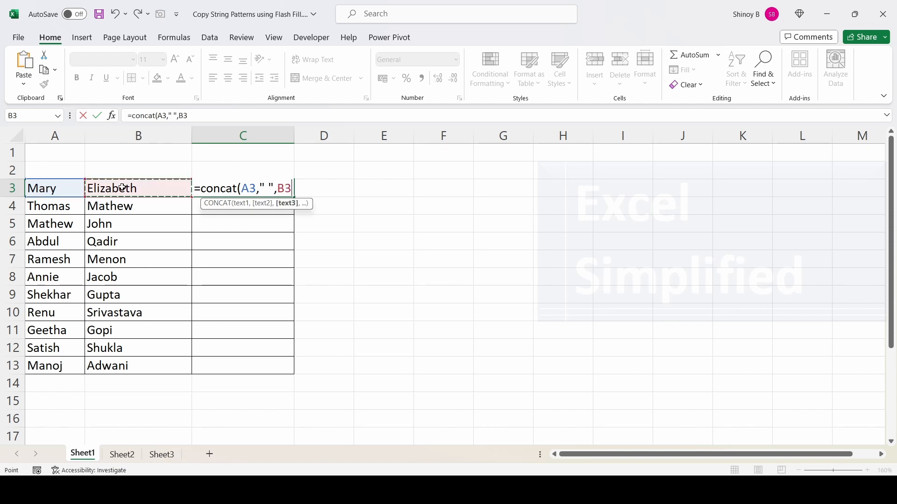
pyautogui.write(')')
pyautogui.press('Return')
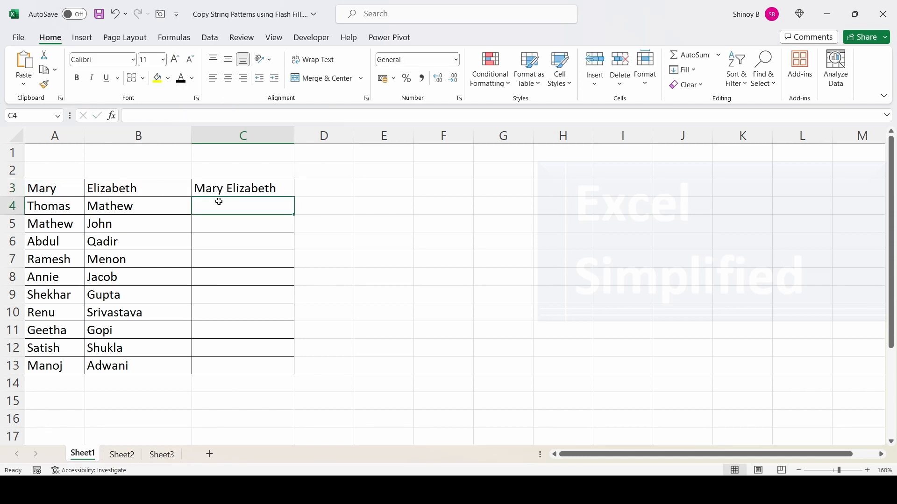
# Fill the CONCAT formula from C3 down to C13.
pyautogui.click(261, 193)
pyautogui.doubleClick(294, 197)
pyautogui.click(324, 254)
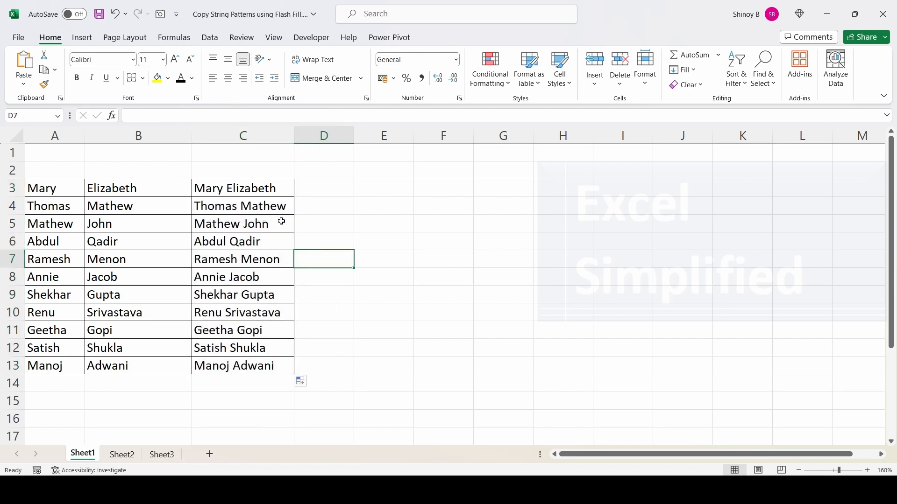
# Clear the formulas from C3:C13.
pyautogui.click(271, 189)
pyautogui.moveTo(271, 189); pyautogui.dragTo(270, 366)
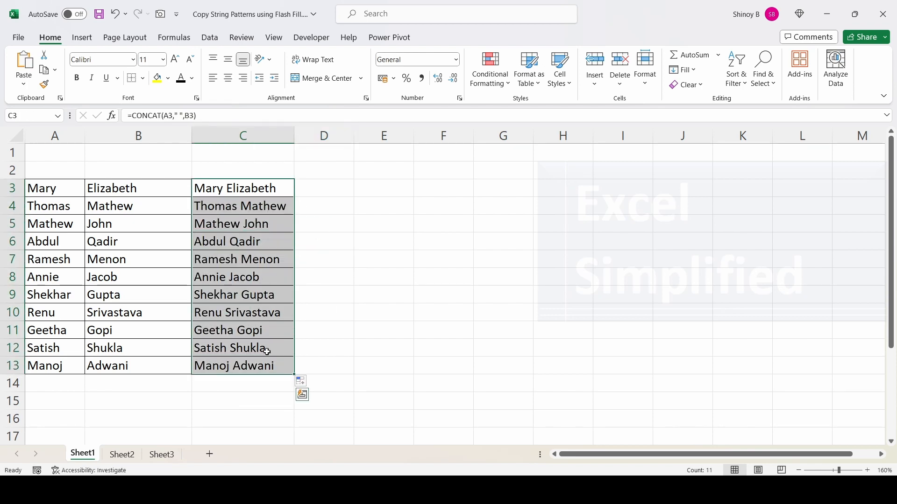
pyautogui.press('Delete')
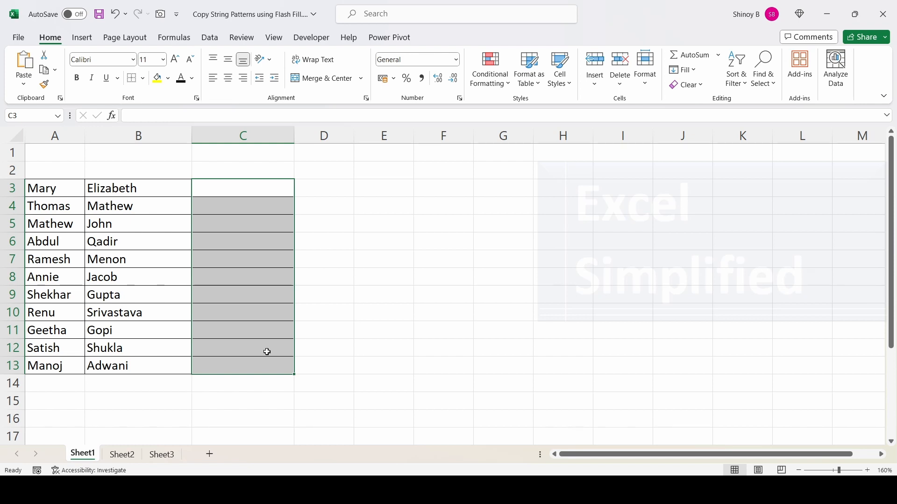
# Enter the full name from row 3 in C3, start row 4's full name in C4, and accept the Flash Fill suggestions down to C13.
pyautogui.click(235, 186)
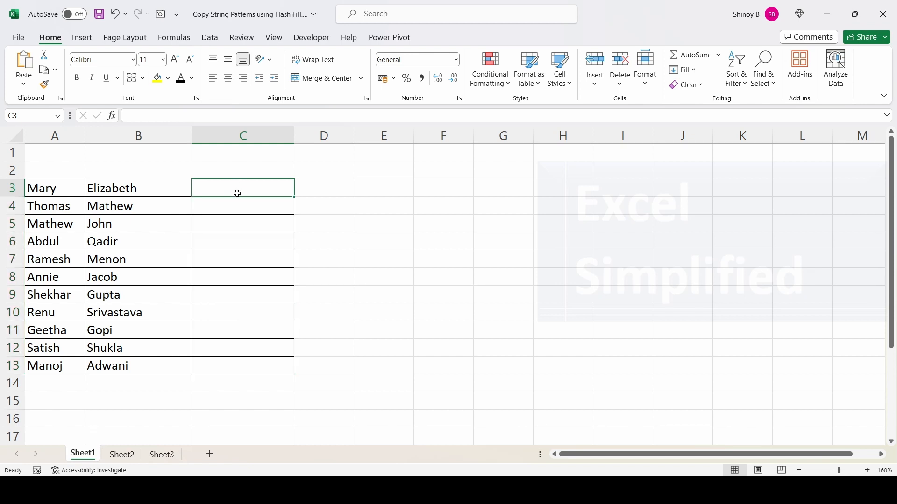
pyautogui.write('Ma')
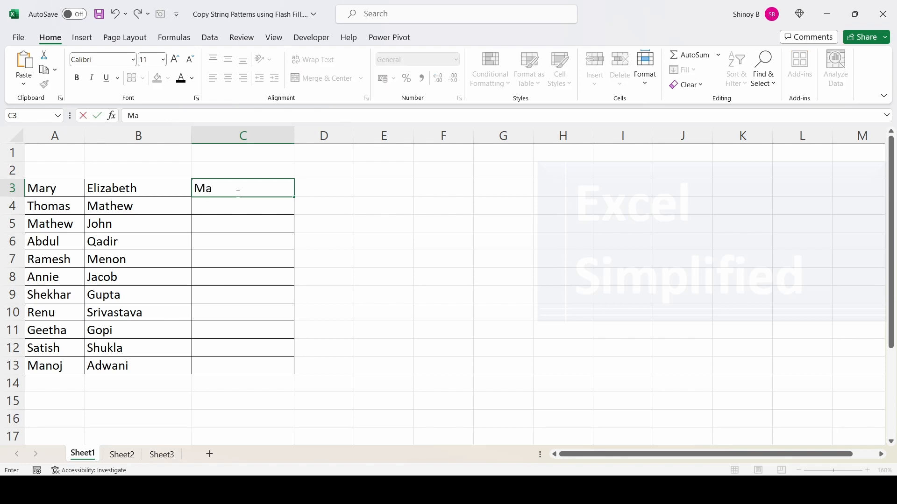
pyautogui.write('ry Elizabeth')
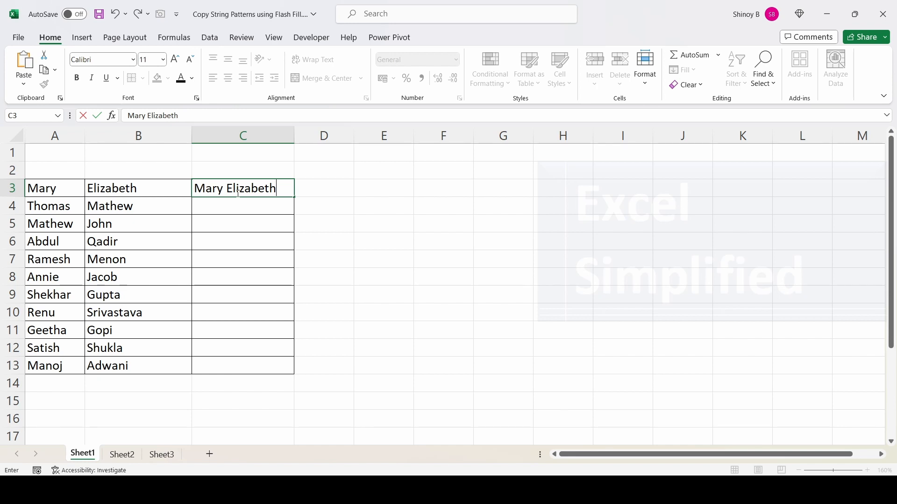
pyautogui.press('Return')
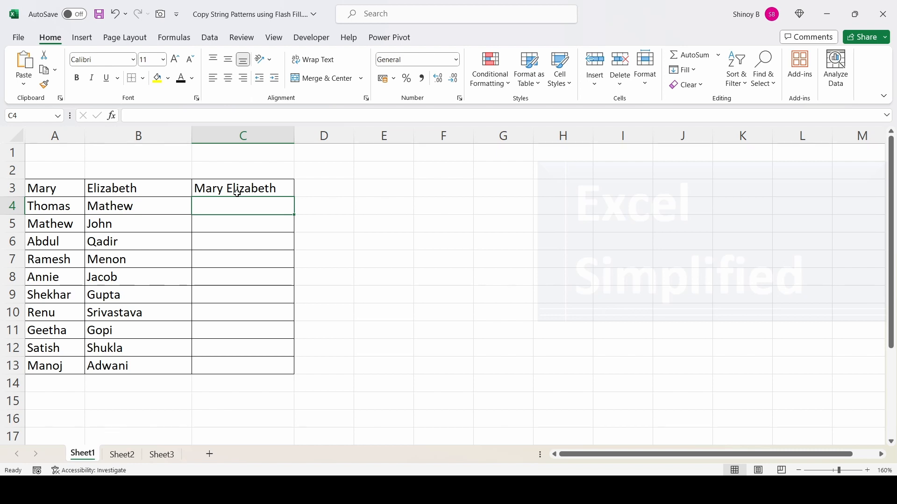
pyautogui.write('Thomas Mathew')
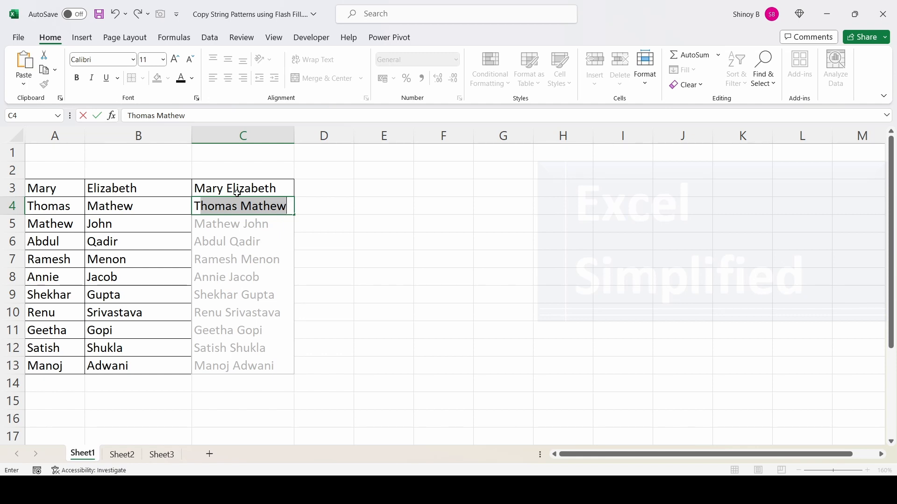
pyautogui.press('Return')
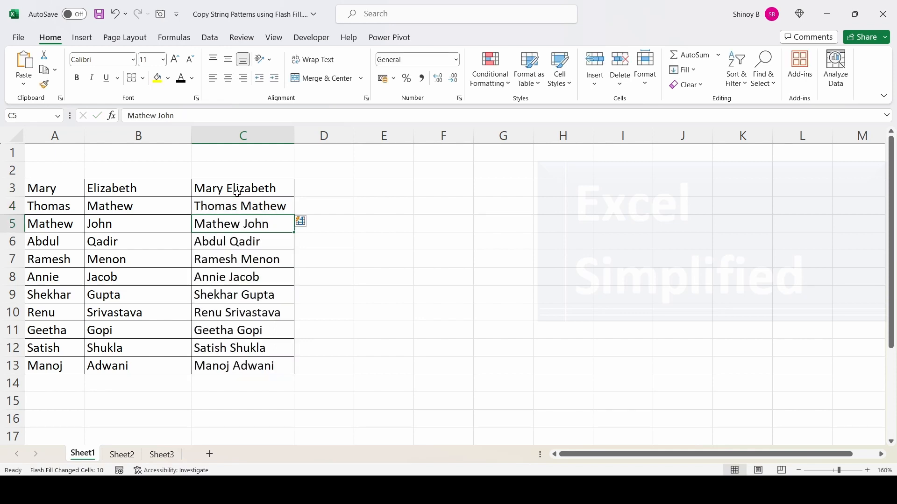
# Undo the Flash Fill through its options and clear the full name left in C4.
pyautogui.click(308, 224)
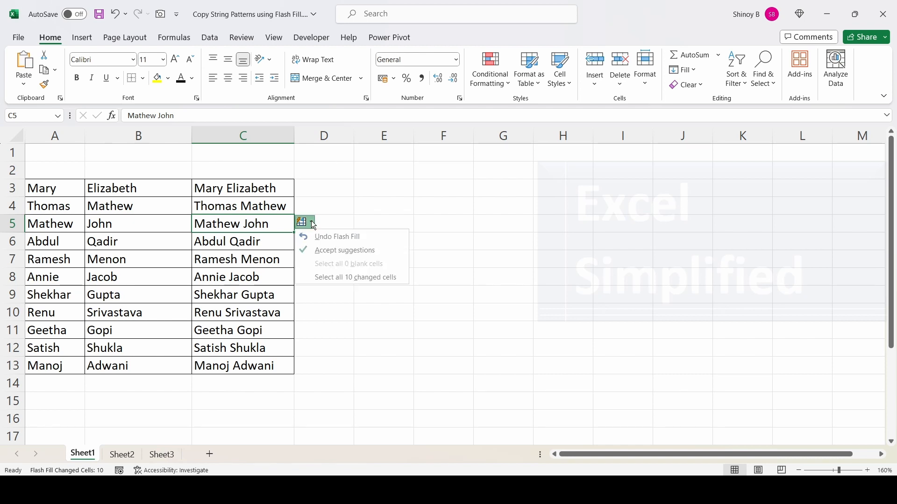
pyautogui.click(327, 239)
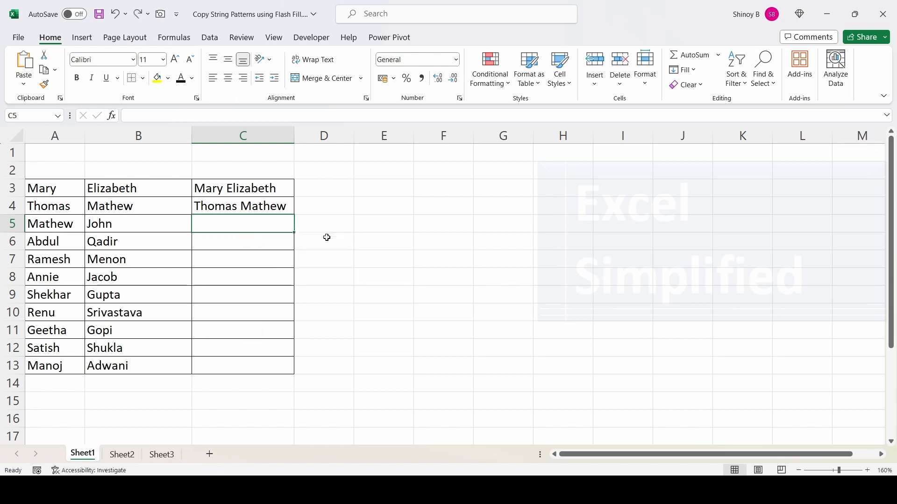
pyautogui.click(243, 207)
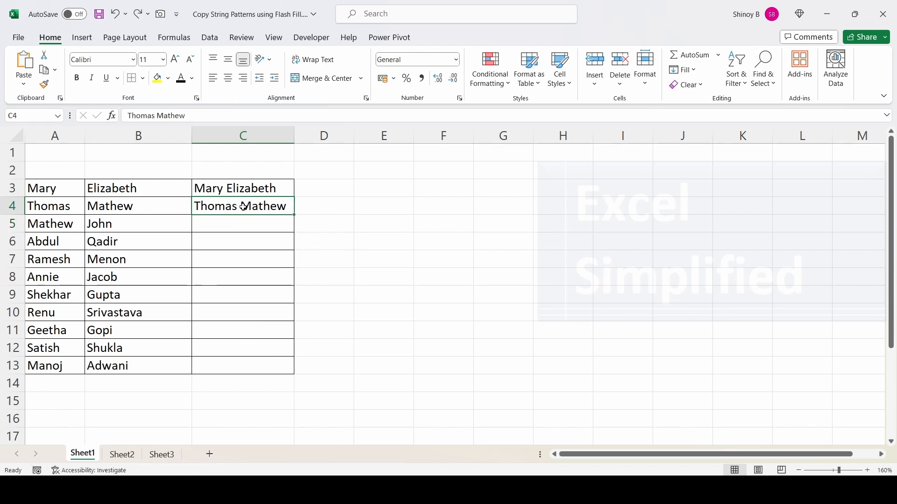
pyautogui.press('Delete')
# Clear C3 and re-enter row 3's first and last name there, separated by a space.
pyautogui.click(246, 190)
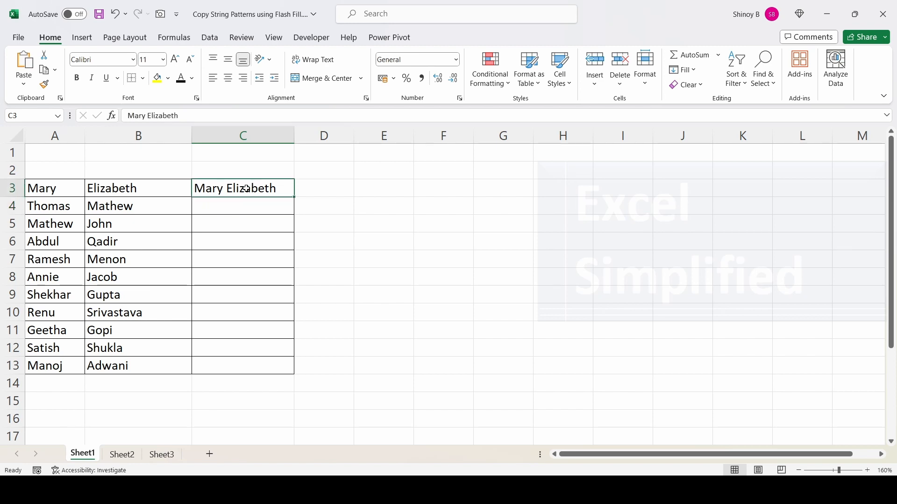
pyautogui.press('Delete')
pyautogui.write('Ma')
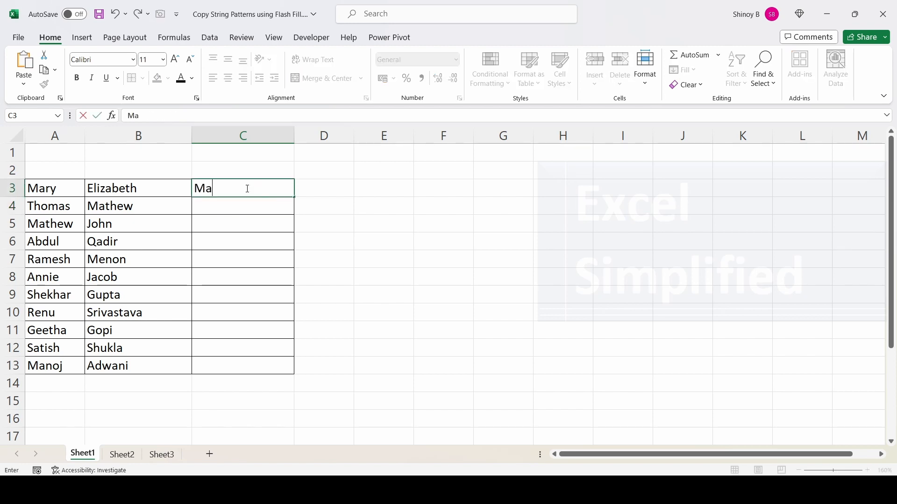
pyautogui.write('ry Elizabeth')
pyautogui.press('Return')
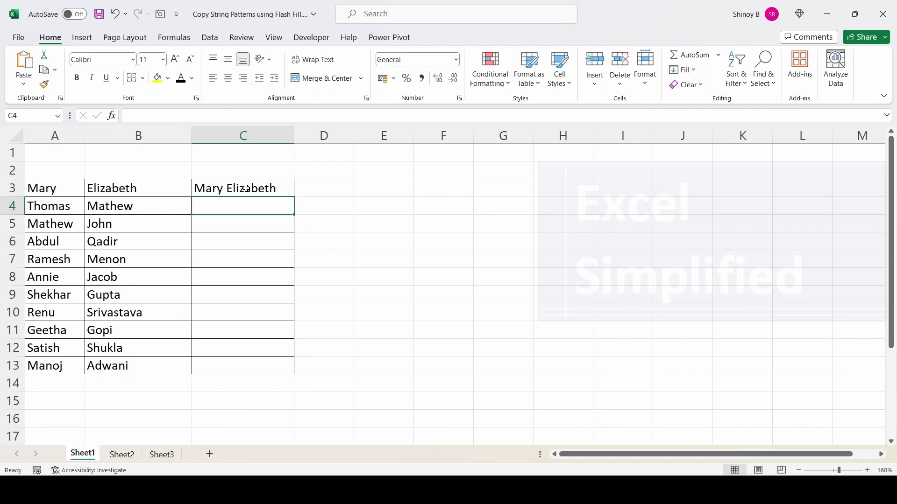
# Enter arbitrary placeholder text in F4 and erase it again.
pyautogui.click(461, 208)
pyautogui.write('asdflkjasdflfkj')
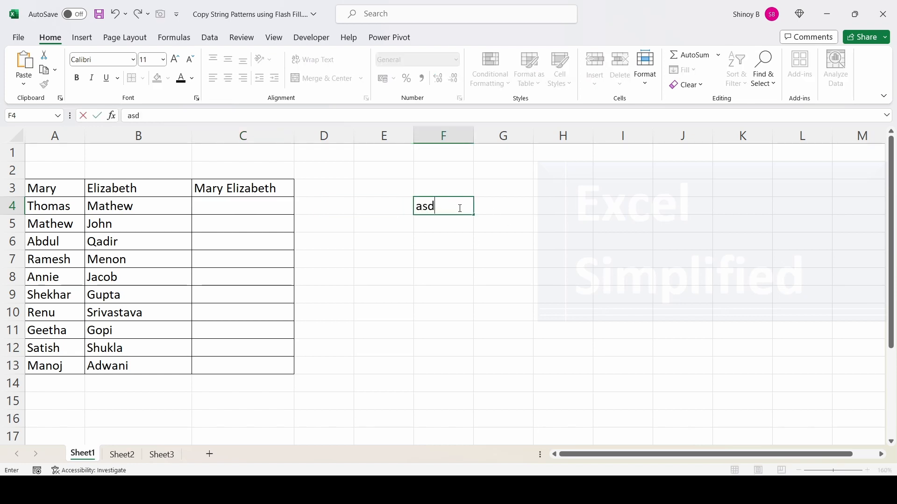
pyautogui.press('BackSpace')
pyautogui.press('BackSpace')
pyautogui.press('BackSpace')
pyautogui.press('BackSpace')
pyautogui.press('BackSpace')
pyautogui.press('BackSpace')
pyautogui.press('BackSpace')
pyautogui.press('BackSpace')
pyautogui.press('BackSpace')
pyautogui.press('BackSpace')
pyautogui.press('BackSpace')
pyautogui.press('BackSpace')
pyautogui.press('BackSpace')
pyautogui.press('BackSpace')
pyautogui.press('BackSpace')
pyautogui.press('Return')
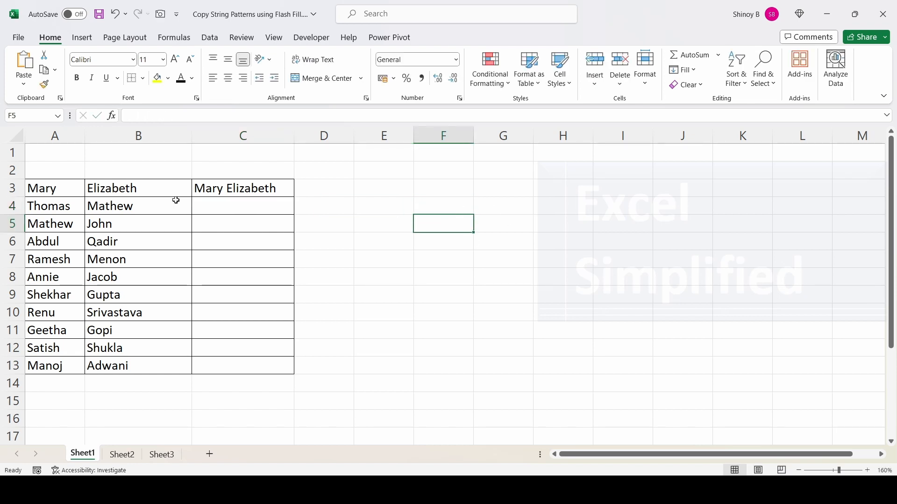
# Enter row 4's first and last name in C4, separated by a space.
pyautogui.click(209, 204)
pyautogui.write('T')
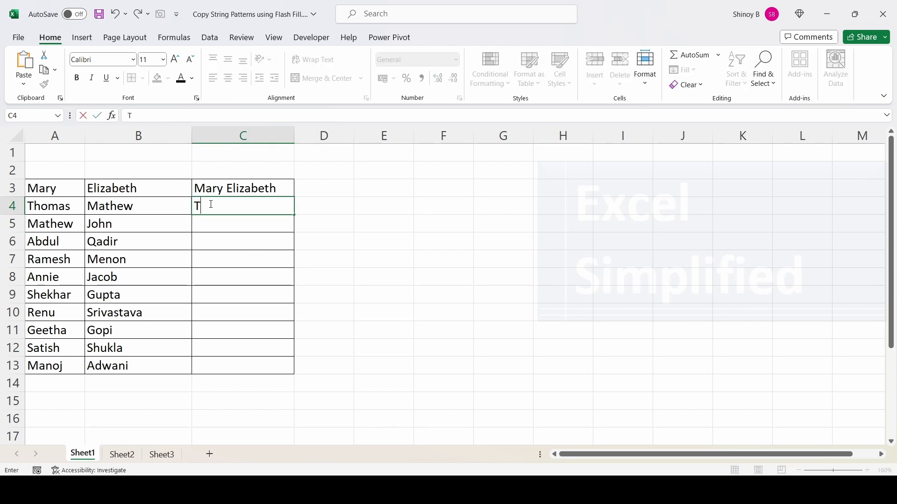
pyautogui.write('homas Mathew')
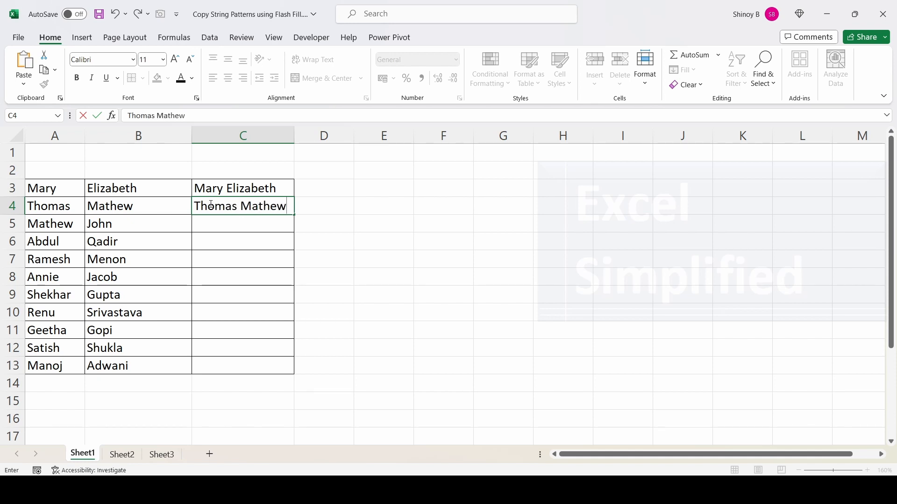
pyautogui.press('Return')
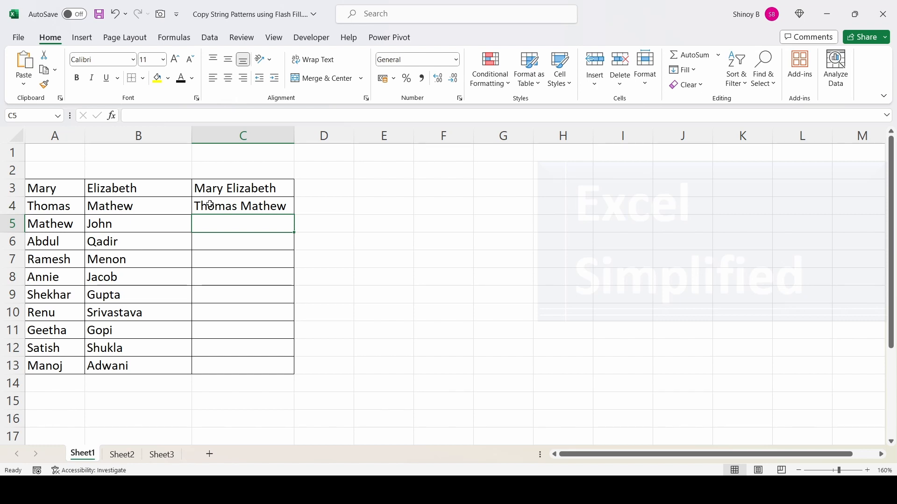
# Begin row 5's full name in C5 and accept the Flash Fill suggestions down to C13.
pyautogui.write('M')
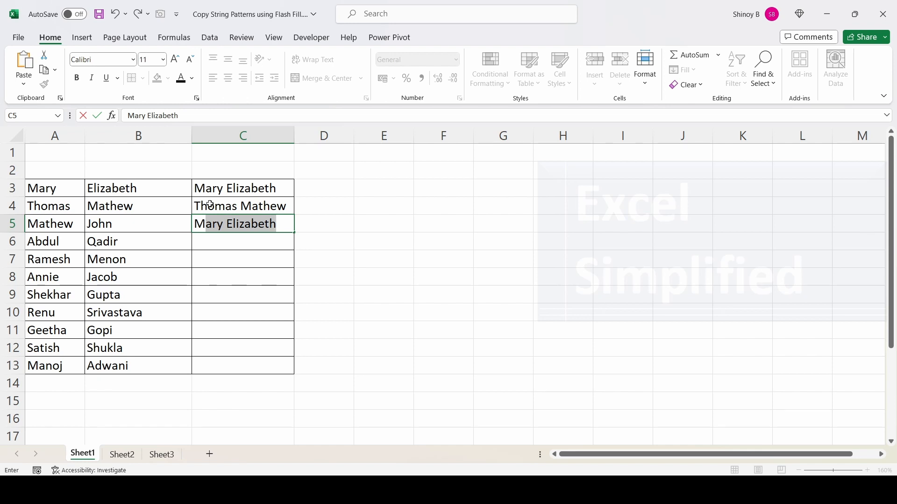
pyautogui.write('a')
pyautogui.write('t')
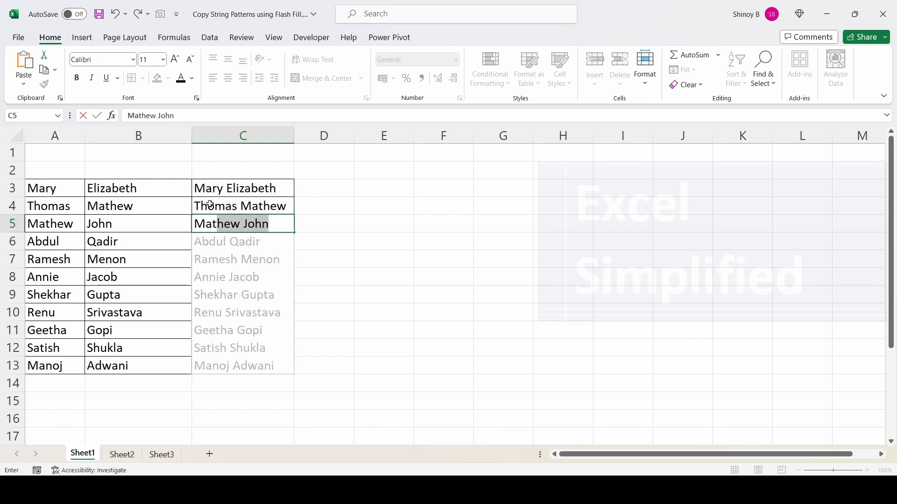
pyautogui.press('Return')
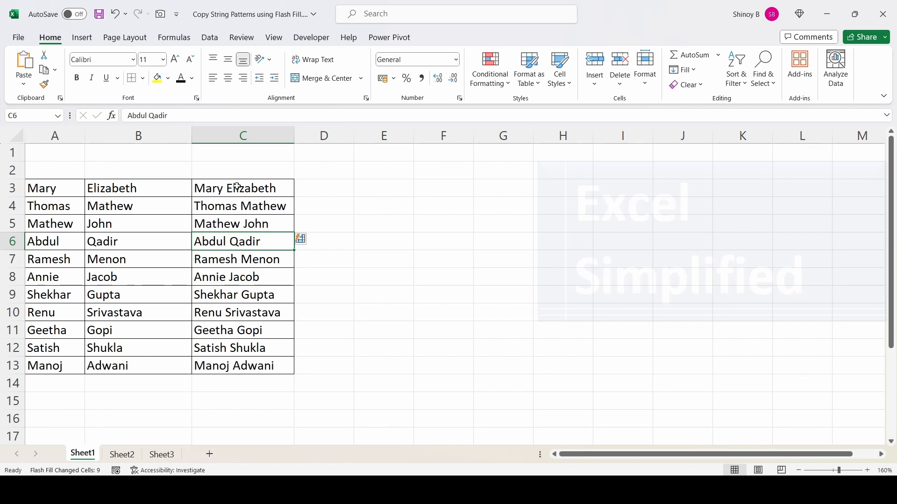
# Replace C3:C13 with names in "last name, first name" format, using examples in C3 and C4 and the Flash Fill suggestions.
pyautogui.moveTo(236, 186); pyautogui.dragTo(255, 356)
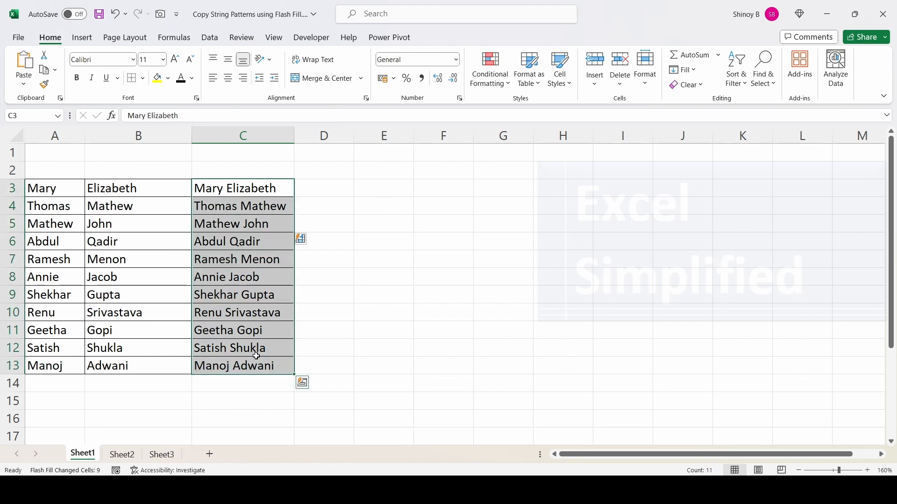
pyautogui.press('Delete')
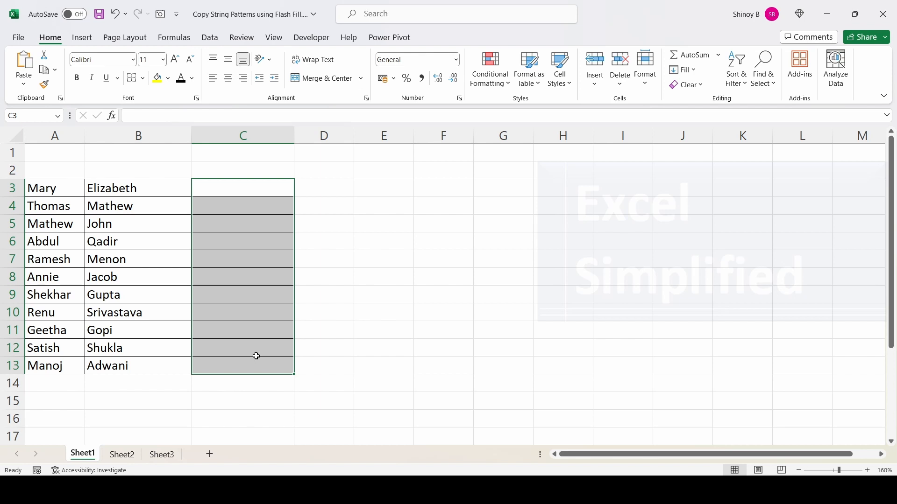
pyautogui.click(253, 186)
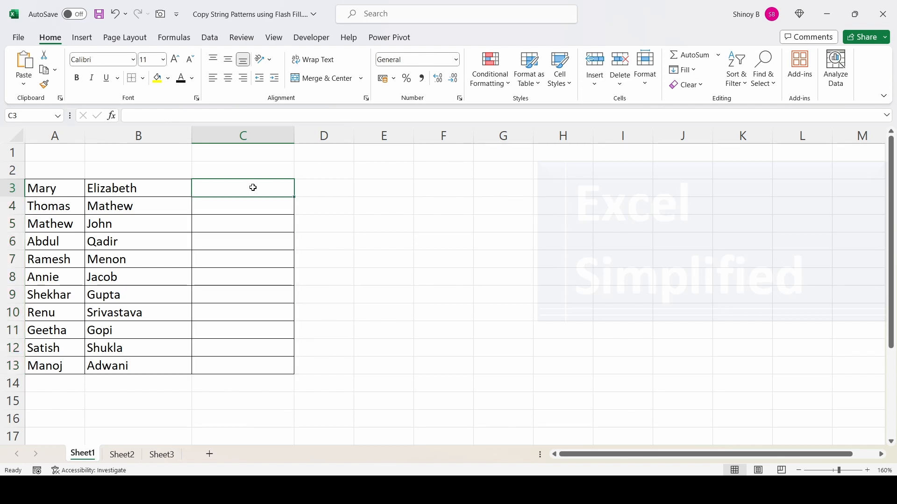
pyautogui.write('Elizabeth')
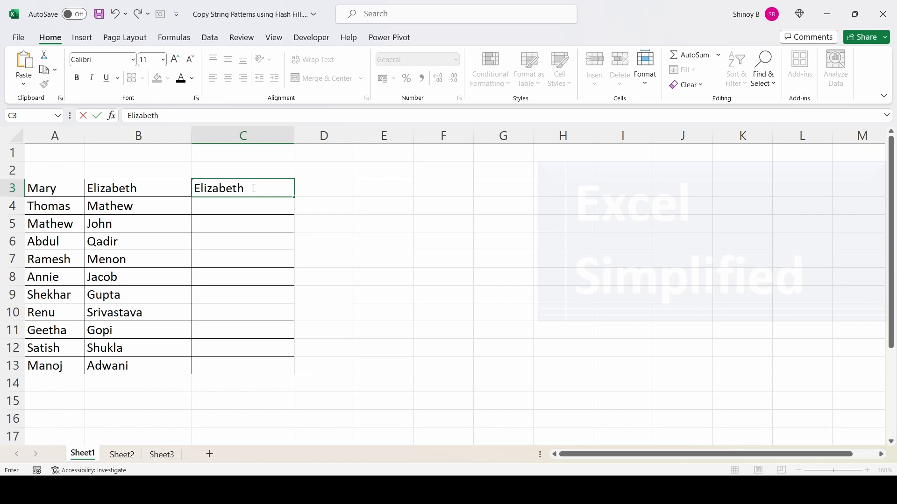
pyautogui.write(', Mary')
pyautogui.press('Return')
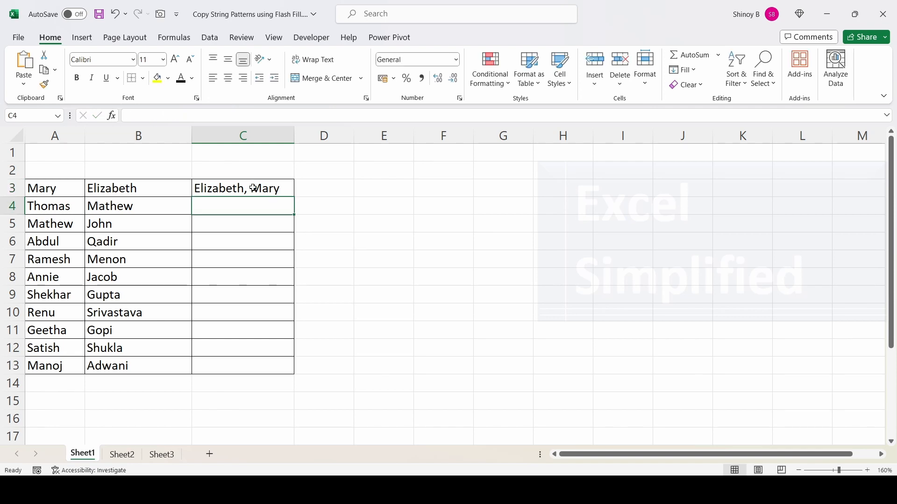
pyautogui.write('Mathew, Thomas')
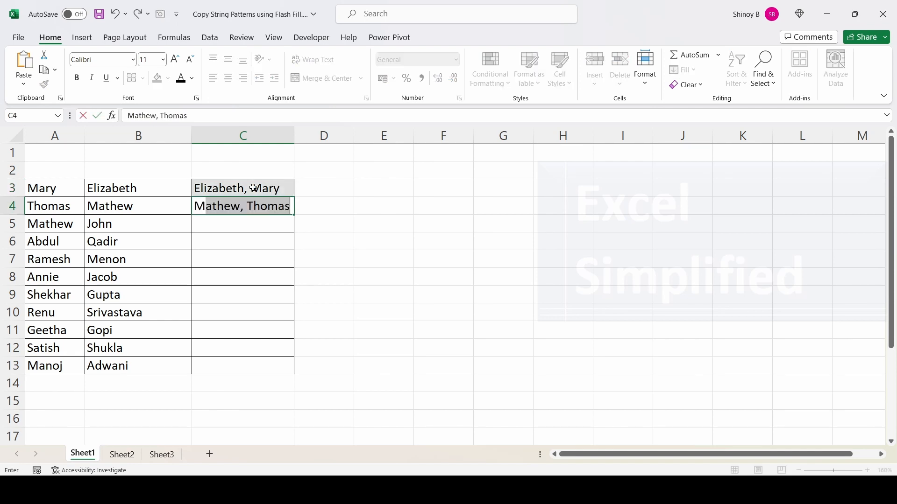
pyautogui.press('Return')
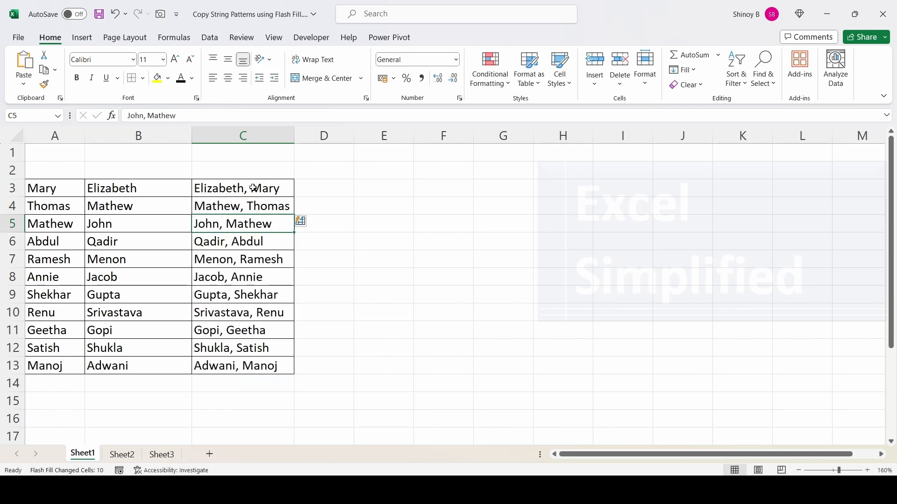
# Switch to Sheet2 and select the titles in A3:A13.
pyautogui.hotkey('ctrl', 'pagedown')
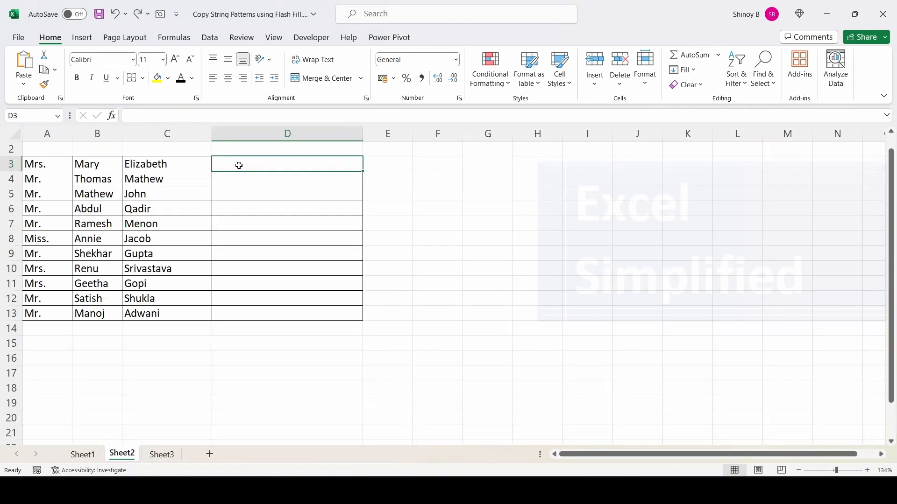
pyautogui.moveTo(40, 166); pyautogui.dragTo(41, 312)
# Fill D3:D13 with first and last names without titles, using examples in D3 and D4 and Flash Fill, and clear the range.
pyautogui.click(287, 163)
pyautogui.write('Mary')
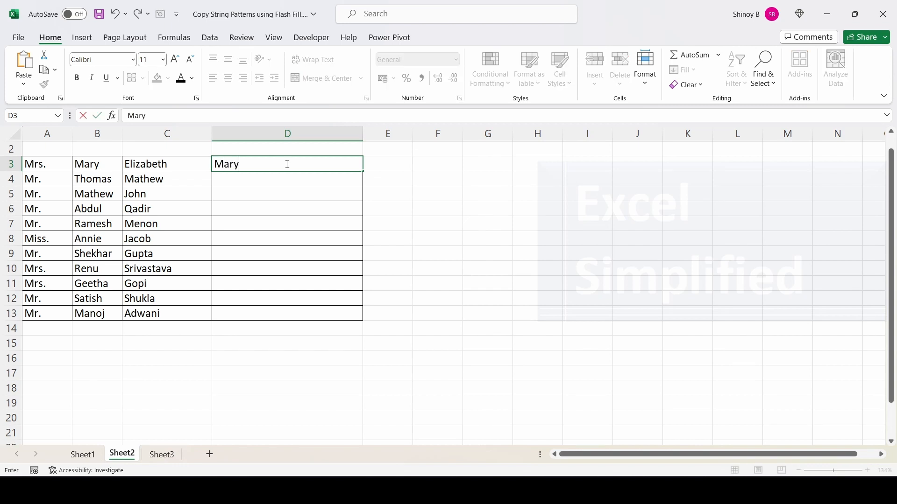
pyautogui.write(' Elizabeth')
pyautogui.press('Return')
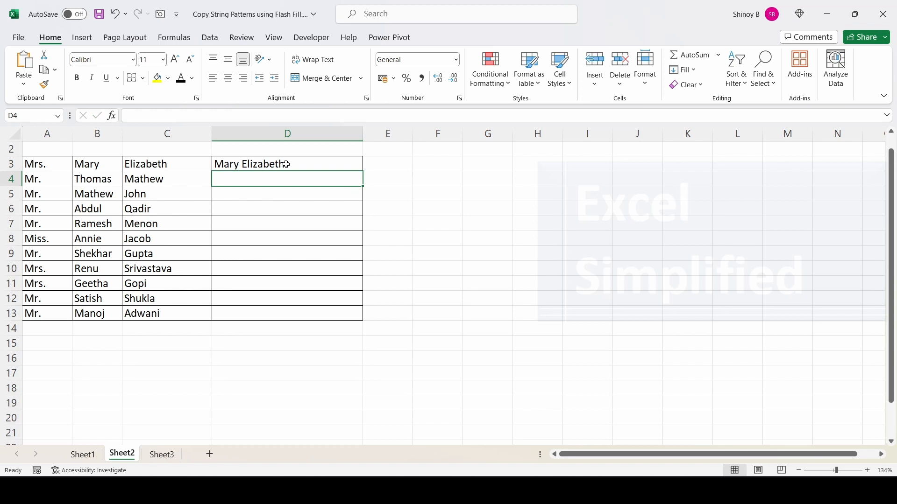
pyautogui.write('Thomas Mathew')
pyautogui.press('Return')
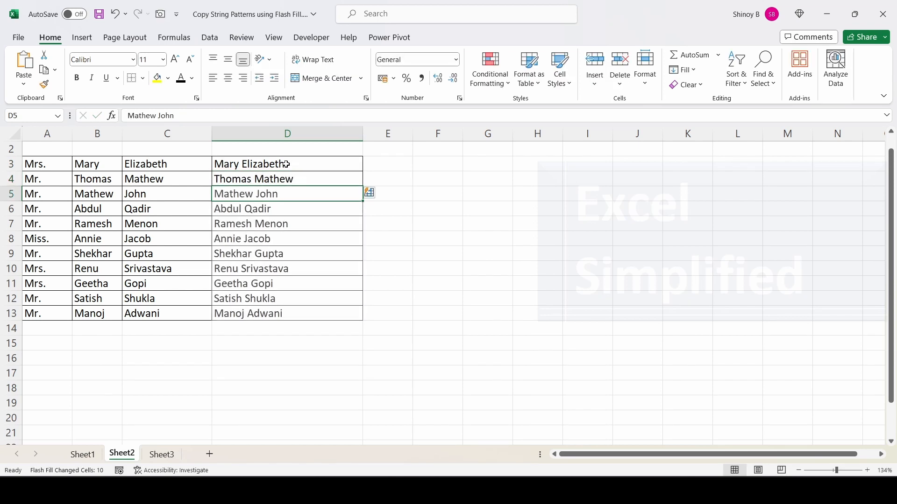
pyautogui.moveTo(286, 164); pyautogui.dragTo(271, 312)
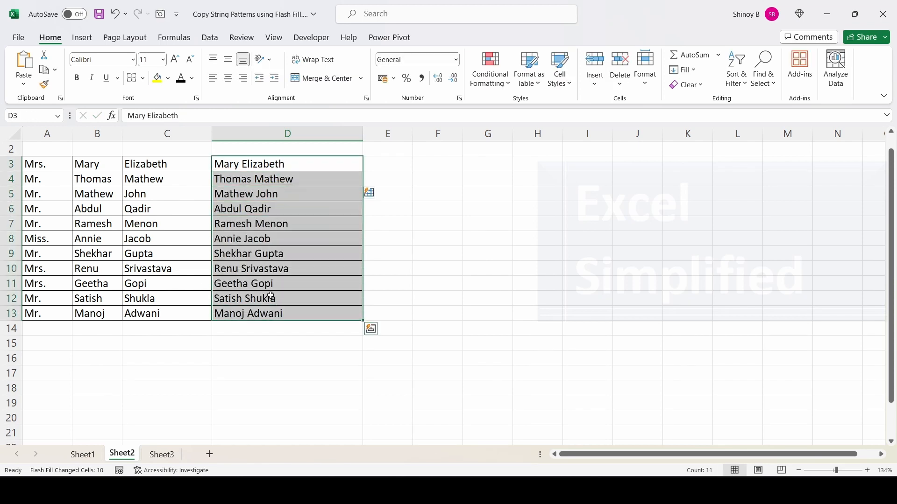
pyautogui.press('Delete')
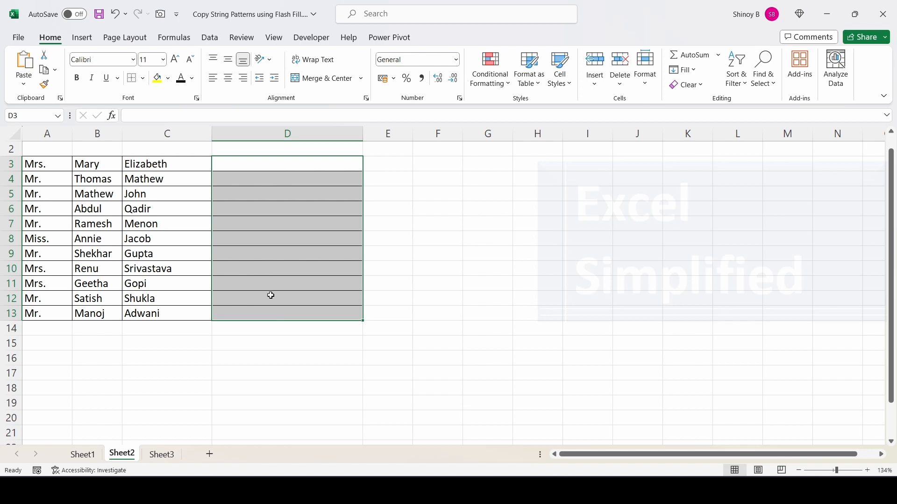
# Fill D3:D13 with title, first name and last name, using an example in D3 and the Flash Fill suggestions started in D4.
pyautogui.click(268, 165)
pyautogui.write('Mrs.')
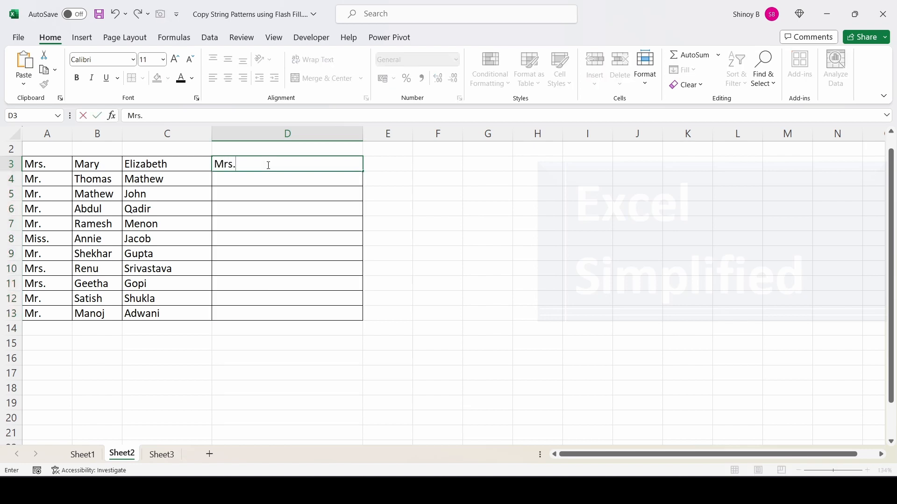
pyautogui.write('Mary Elizabeth')
pyautogui.press('Return')
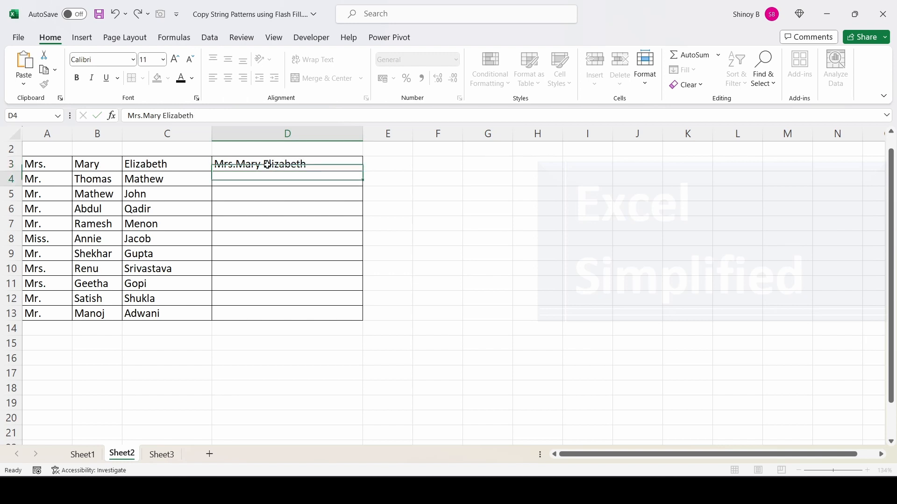
pyautogui.write('M')
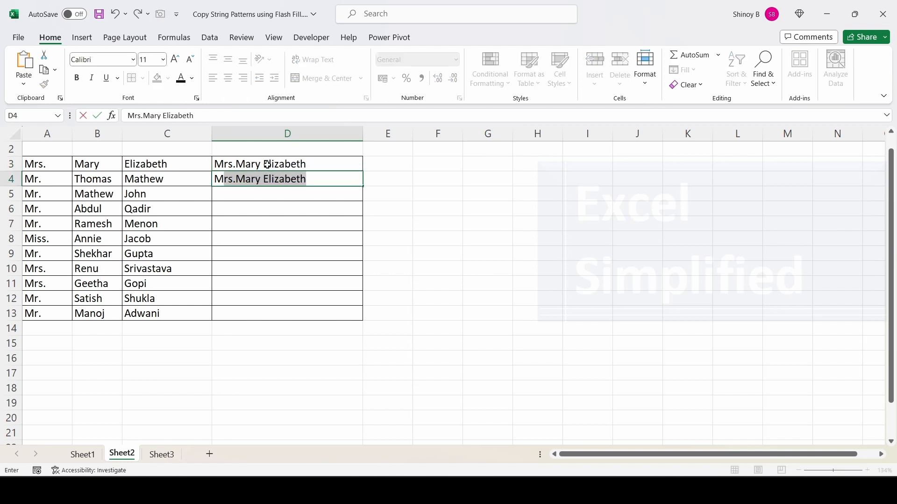
pyautogui.write('rs')
pyautogui.write('.')
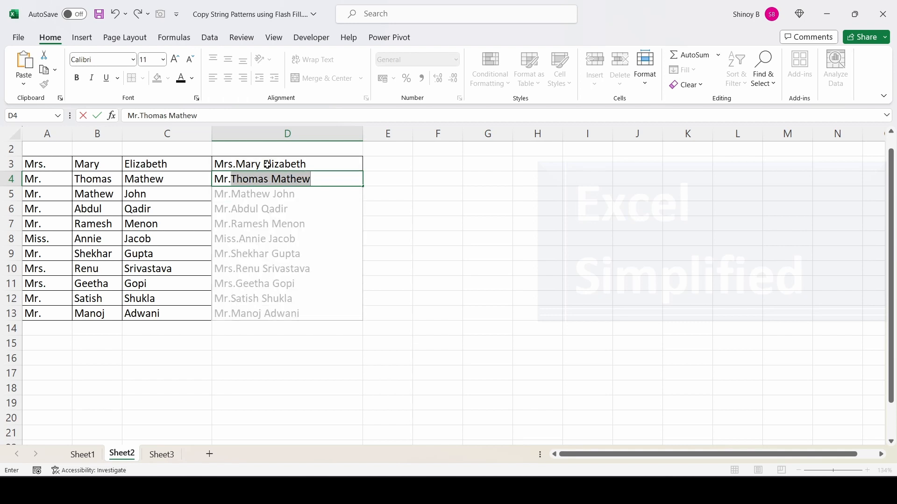
pyautogui.press('Return')
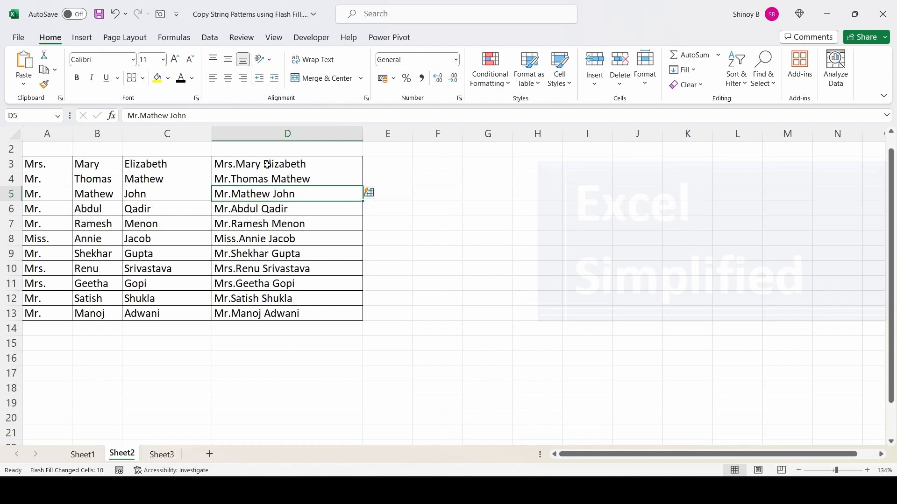
pyautogui.moveTo(302, 164); pyautogui.dragTo(307, 310)
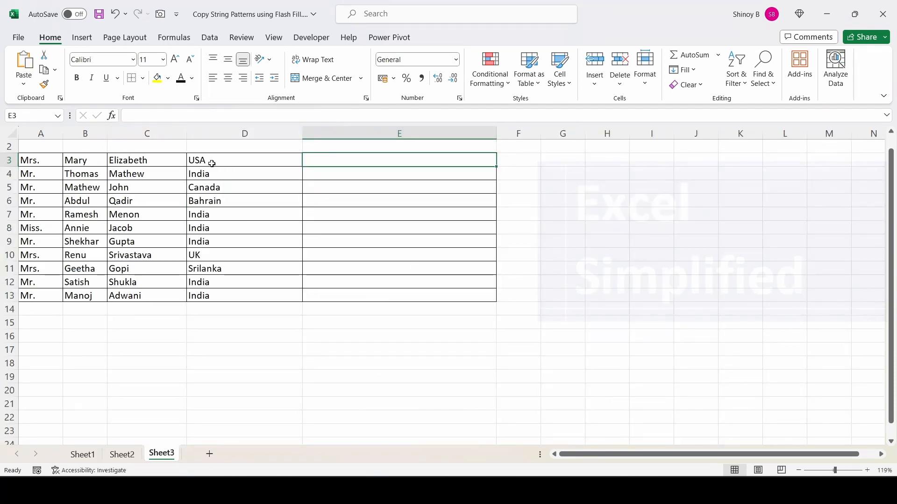
# On Sheet3, enter row 3's title, first name and last name in E3, followed by a comma and the country USA.
pyautogui.moveTo(212, 163); pyautogui.dragTo(214, 294)
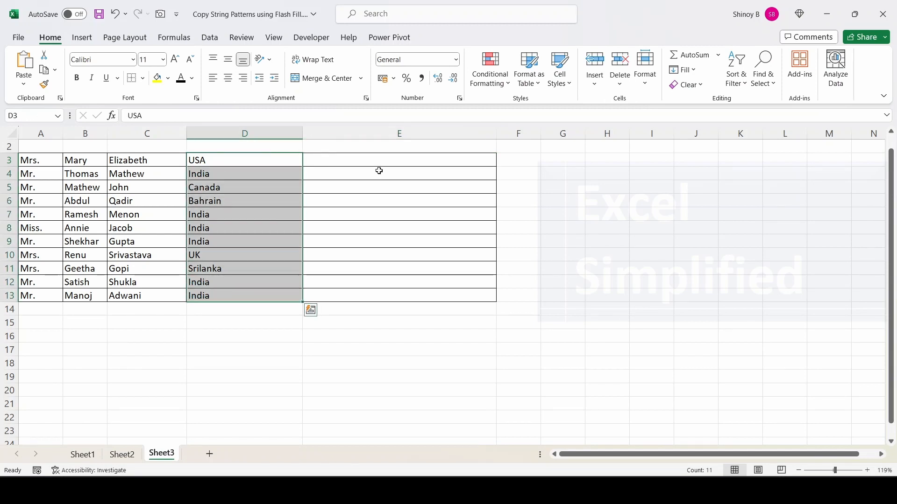
pyautogui.click(364, 157)
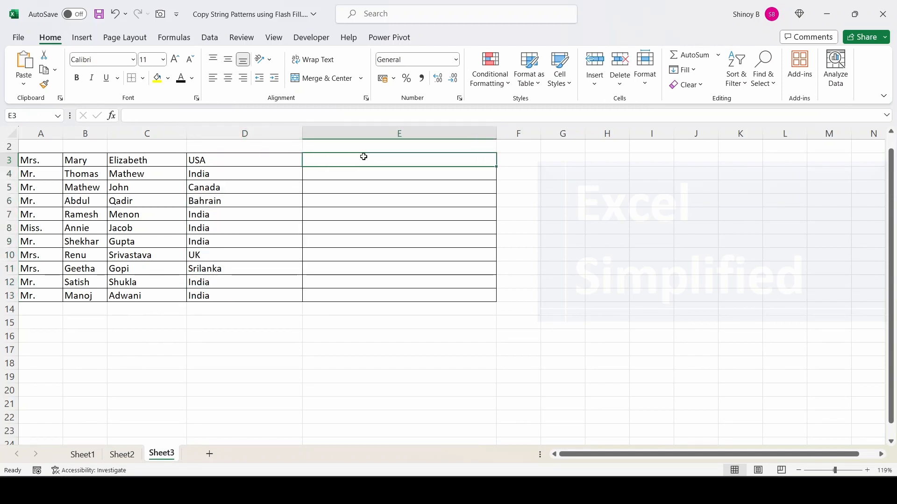
pyautogui.write('Mrs.')
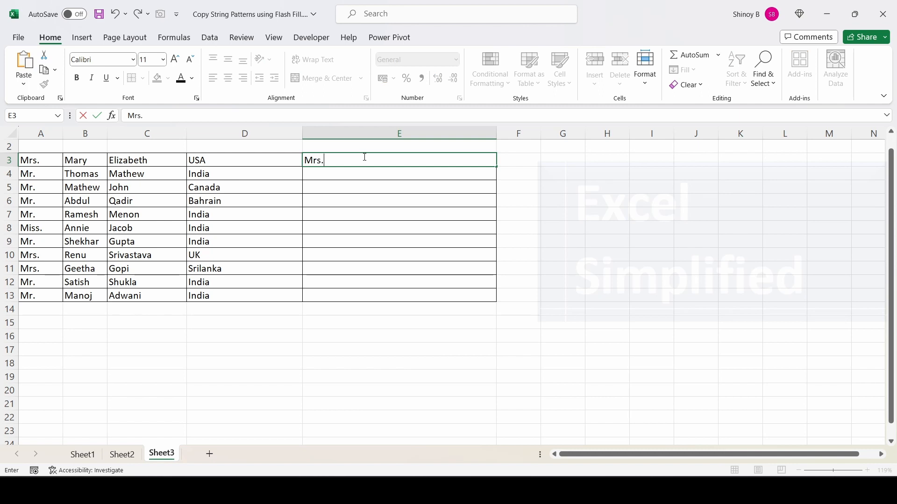
pyautogui.write('Mary El')
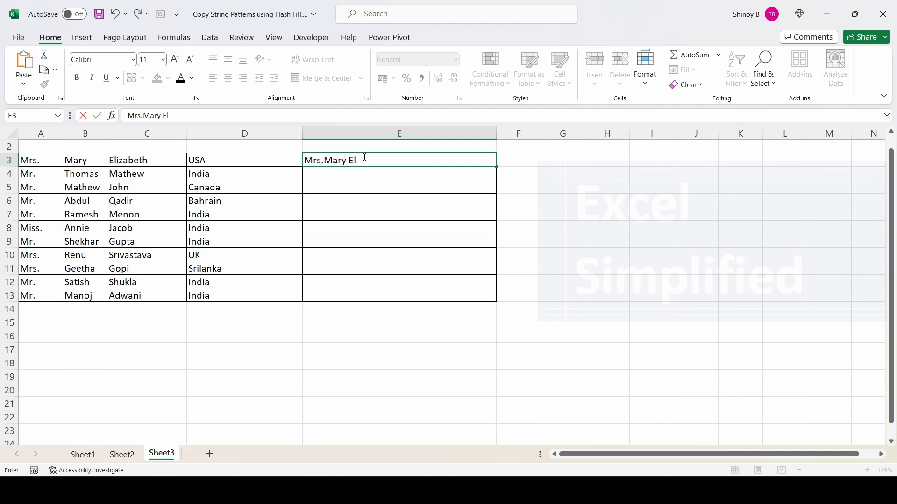
pyautogui.write('izabeth,USA')
pyautogui.press('Return')
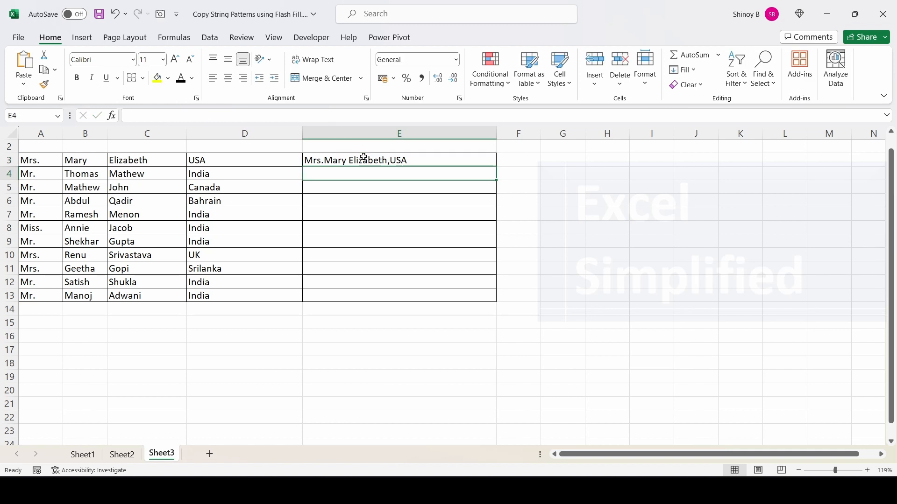
# Enter row 4's title, first name and last name in E4, followed by a comma and the country India.
pyautogui.write('M')
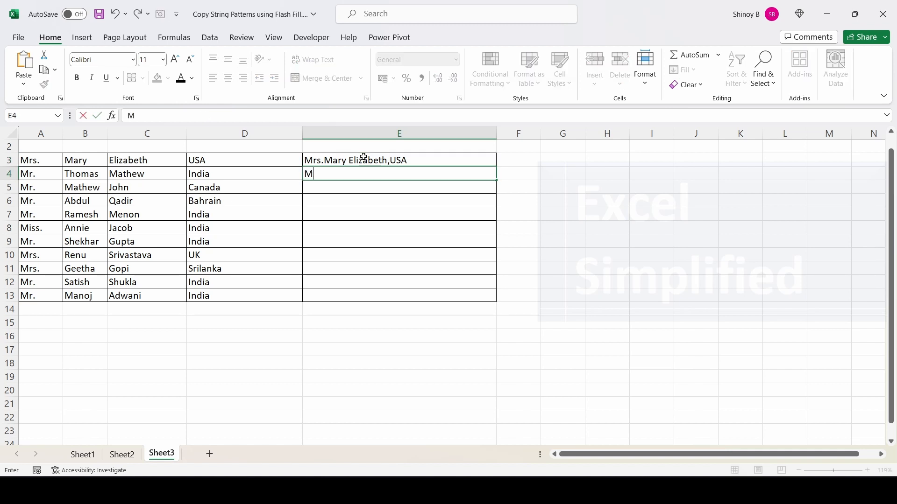
pyautogui.write('r.Thomas')
pyautogui.write('Mathe')
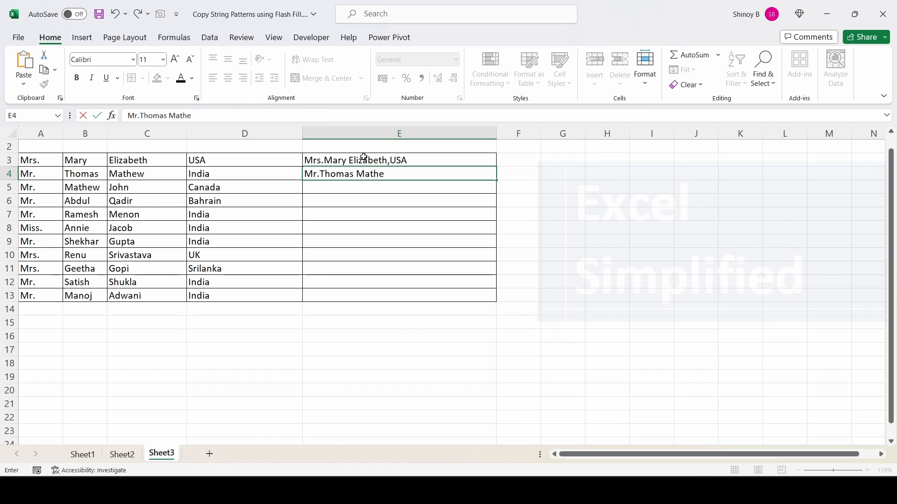
pyautogui.write('w,India')
pyautogui.press('Return')
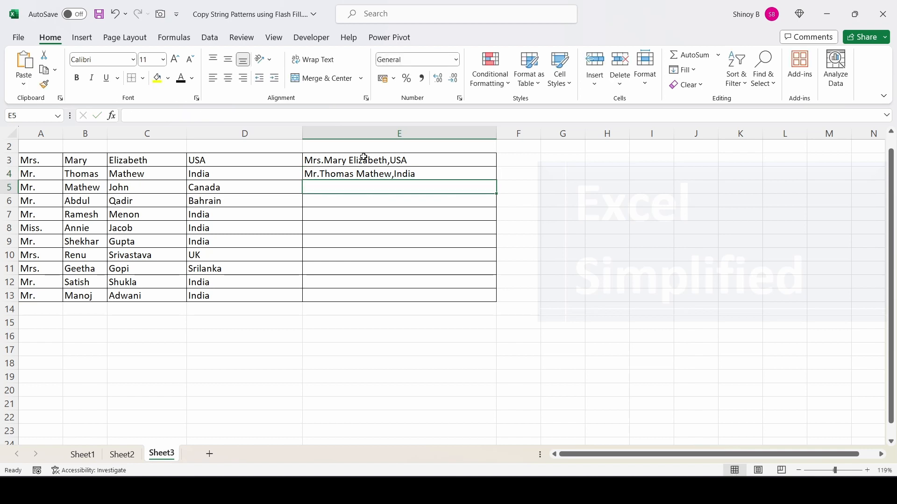
# Begin row 5's combined title, name and country in E5 and accept the Flash Fill suggestions down to E13.
pyautogui.write('M')
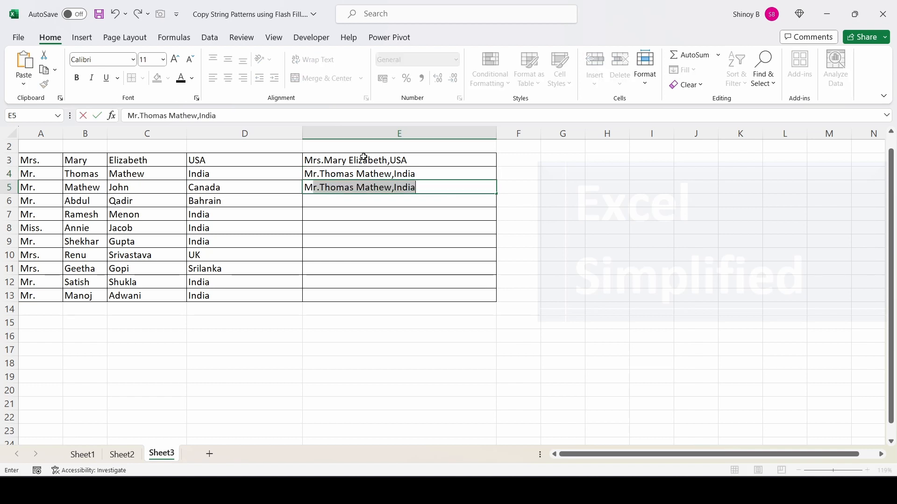
pyautogui.write('r.M')
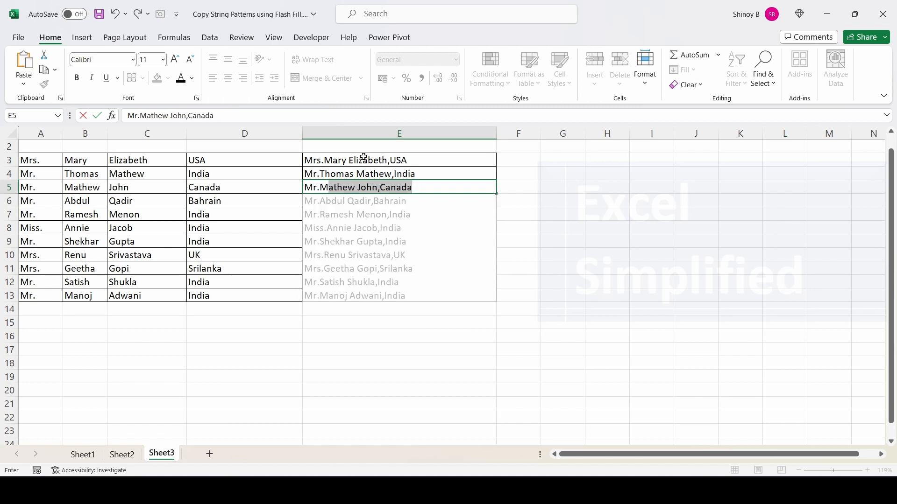
pyautogui.press('Return')
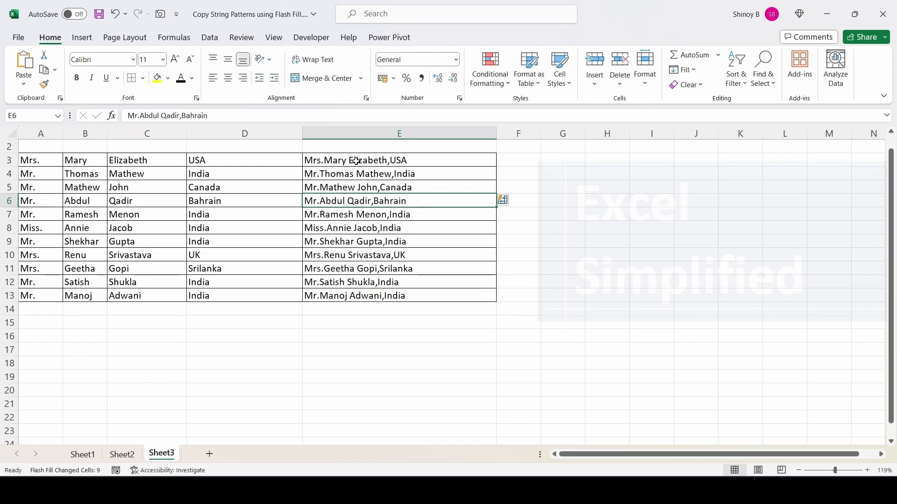
pyautogui.moveTo(357, 159); pyautogui.dragTo(354, 176)
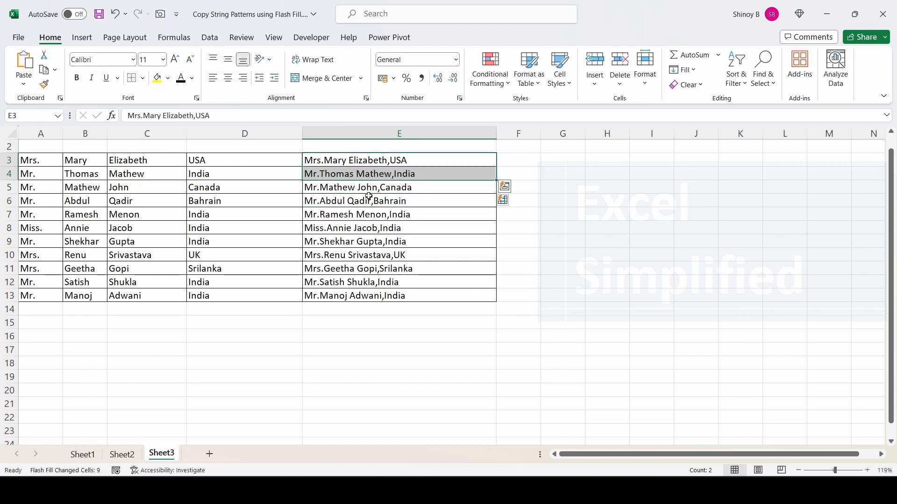
pyautogui.click(333, 188)
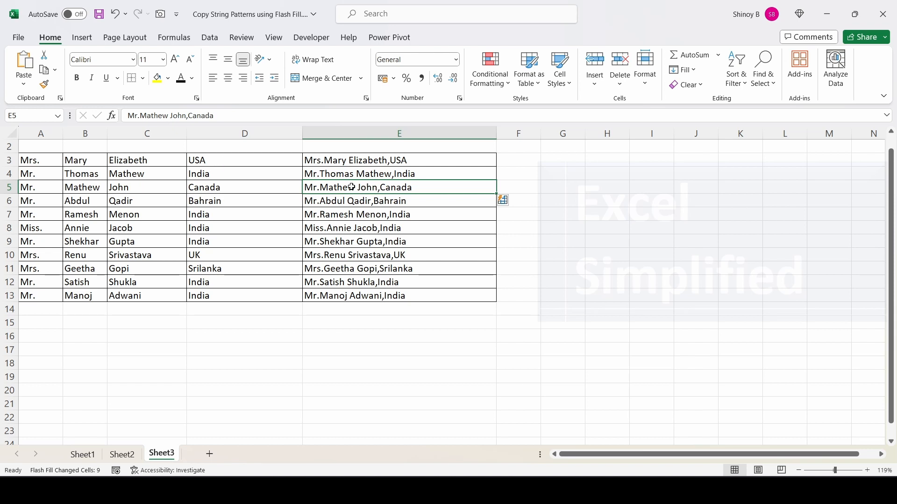
pyautogui.moveTo(352, 188); pyautogui.dragTo(360, 295)
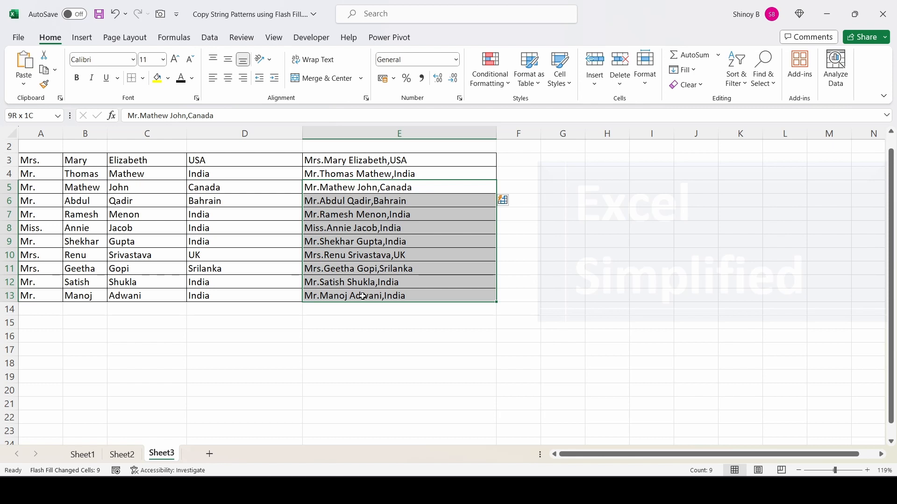
pyautogui.click(364, 163)
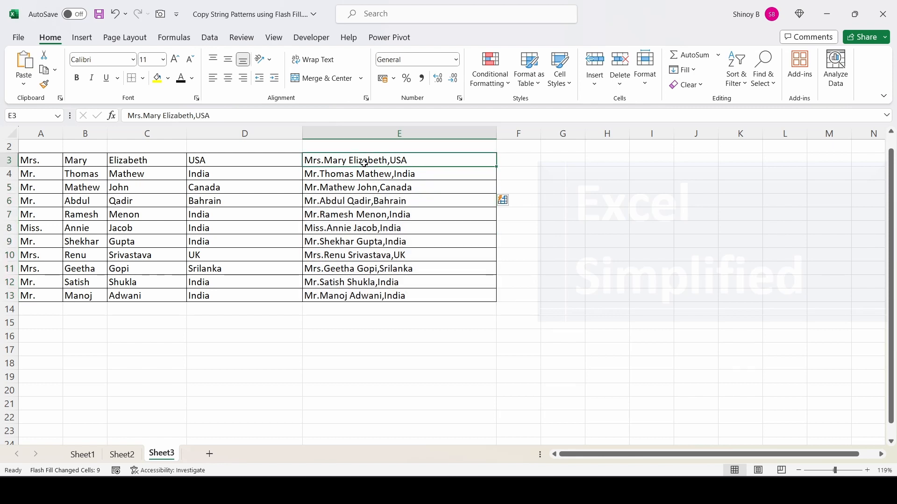